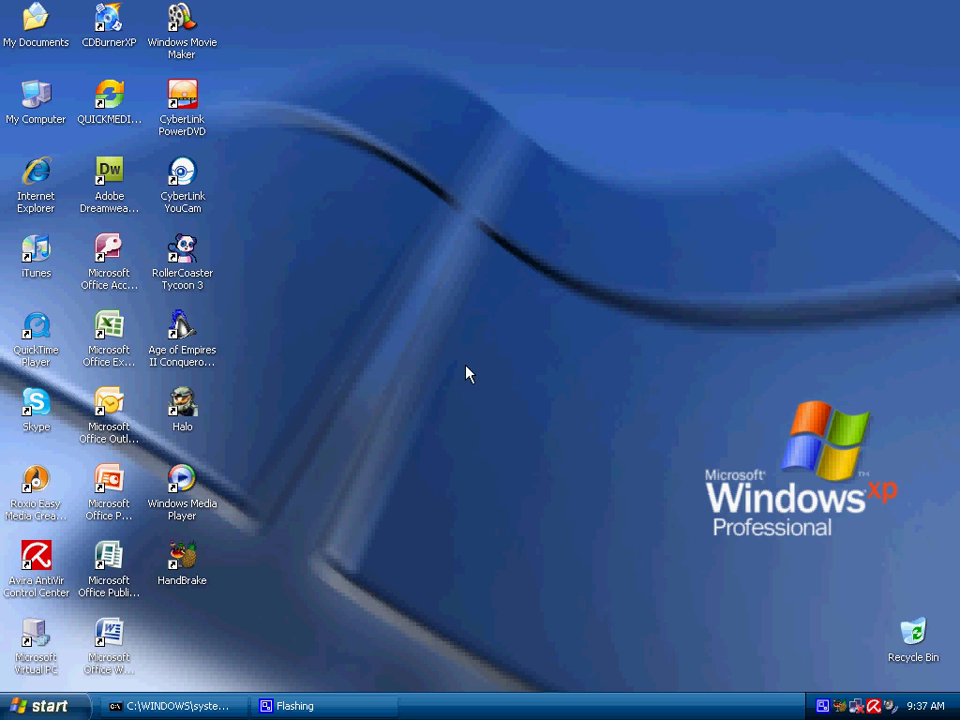
Step: Launch Microsoft Virtual PC 2007 from its desktop icon to show the console
{"action": "double_click", "coordinate": [35, 660]}
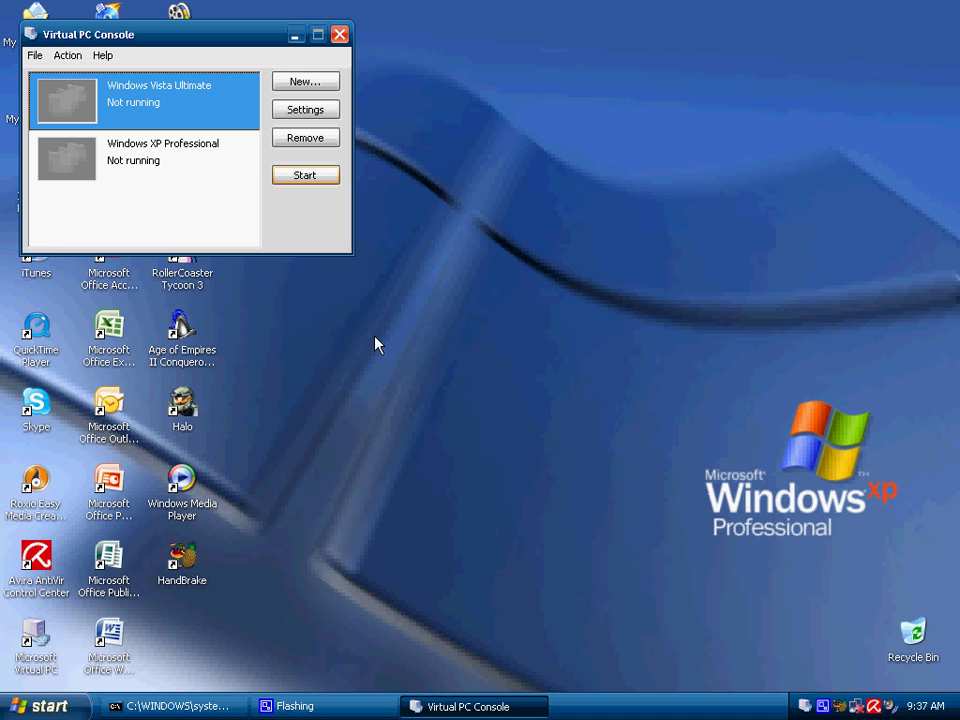
Step: Start the New Virtual Machine Wizard and choose to create a new virtual machine
{"action": "left_click", "coordinate": [238, 238]}
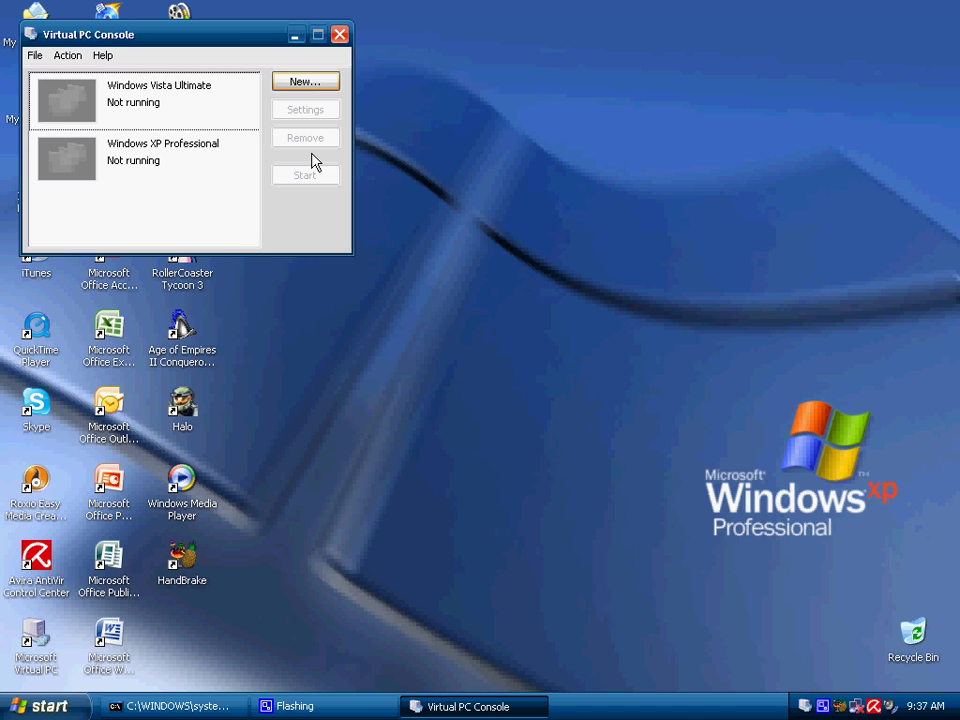
{"action": "left_click", "coordinate": [334, 84]}
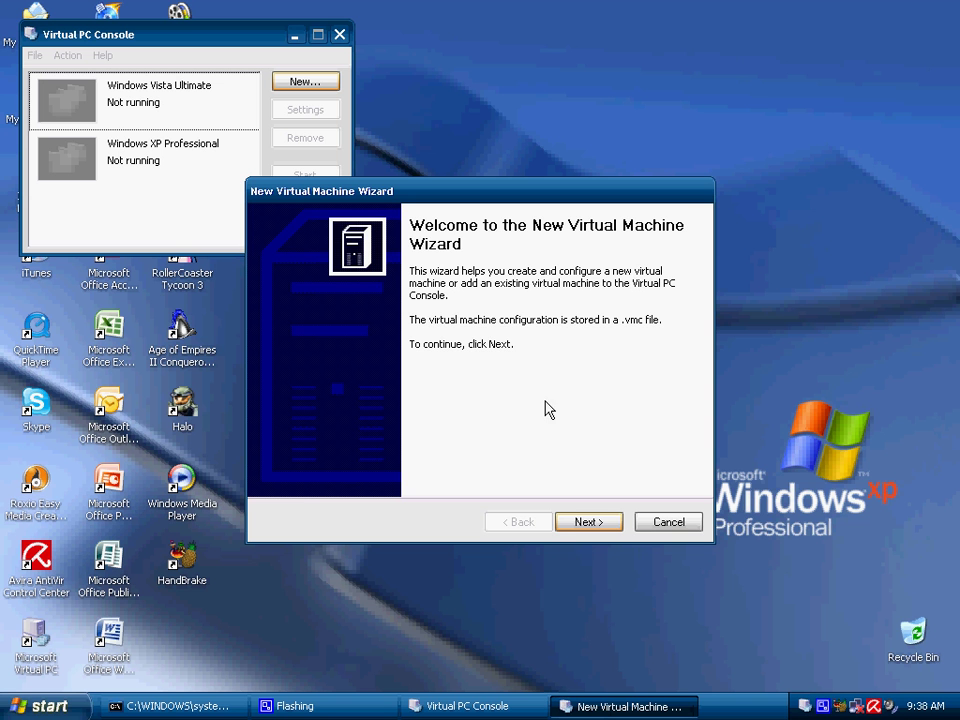
{"action": "left_click", "coordinate": [587, 522]}
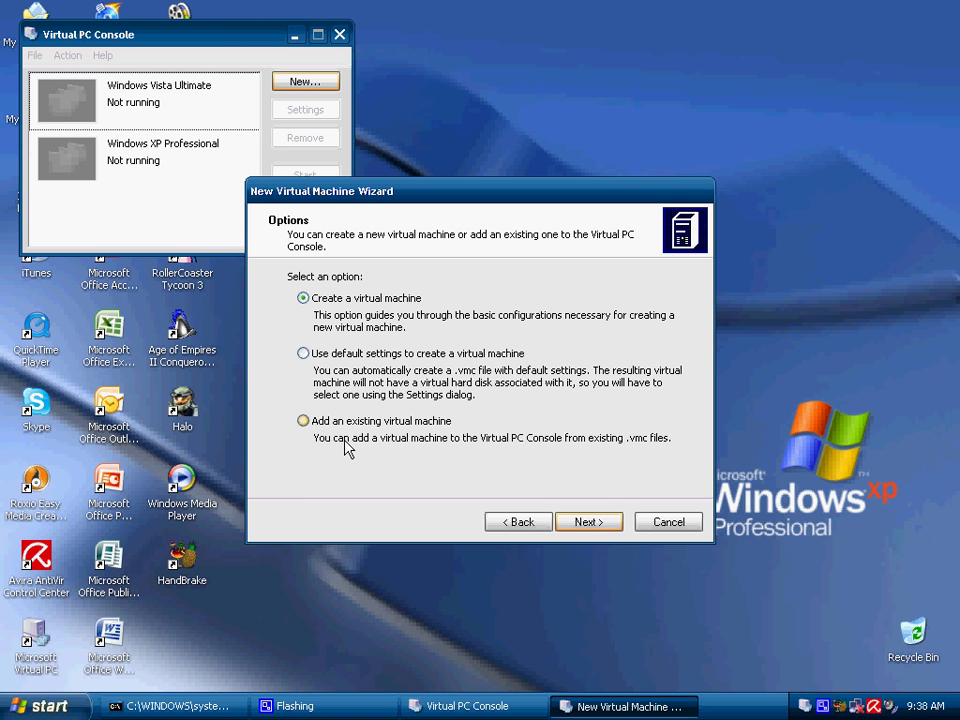
{"action": "left_click", "coordinate": [589, 522]}
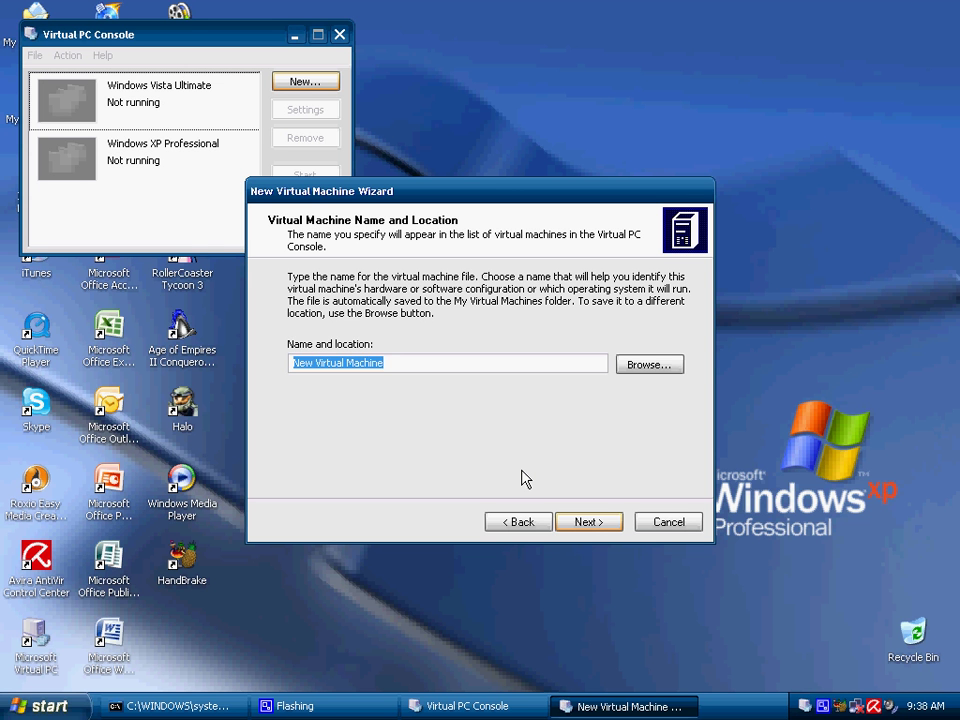
Step: Name the new machine 'Windows XP Home Edition' and bring up the operating system list
{"action": "type", "text": "Windows"}
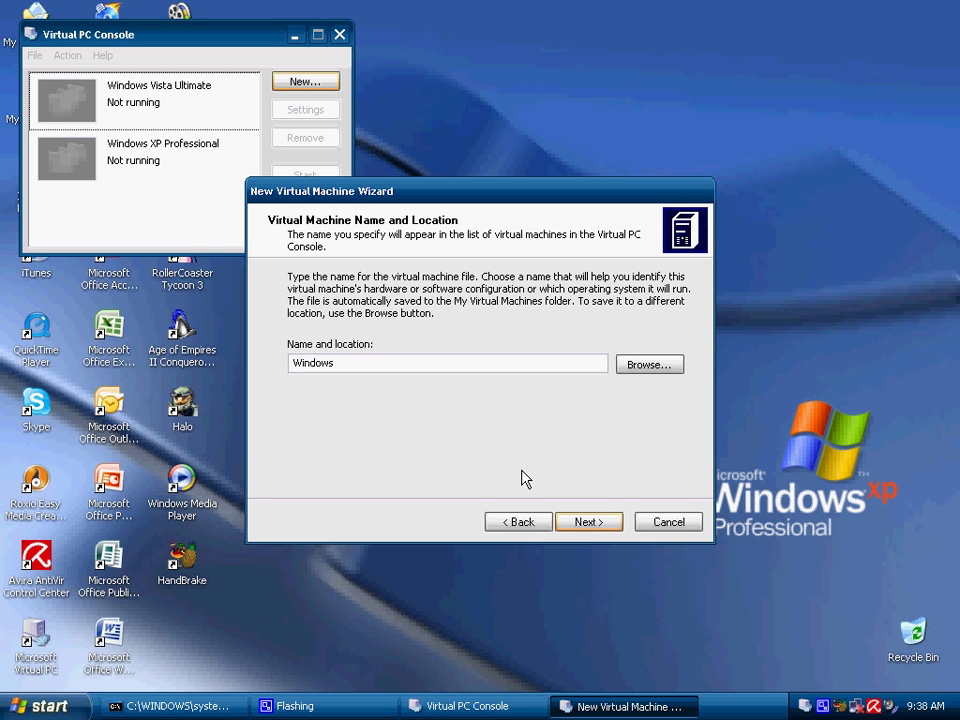
{"action": "type", "text": " XP Home Edition"}
{"action": "left_click", "coordinate": [594, 526]}
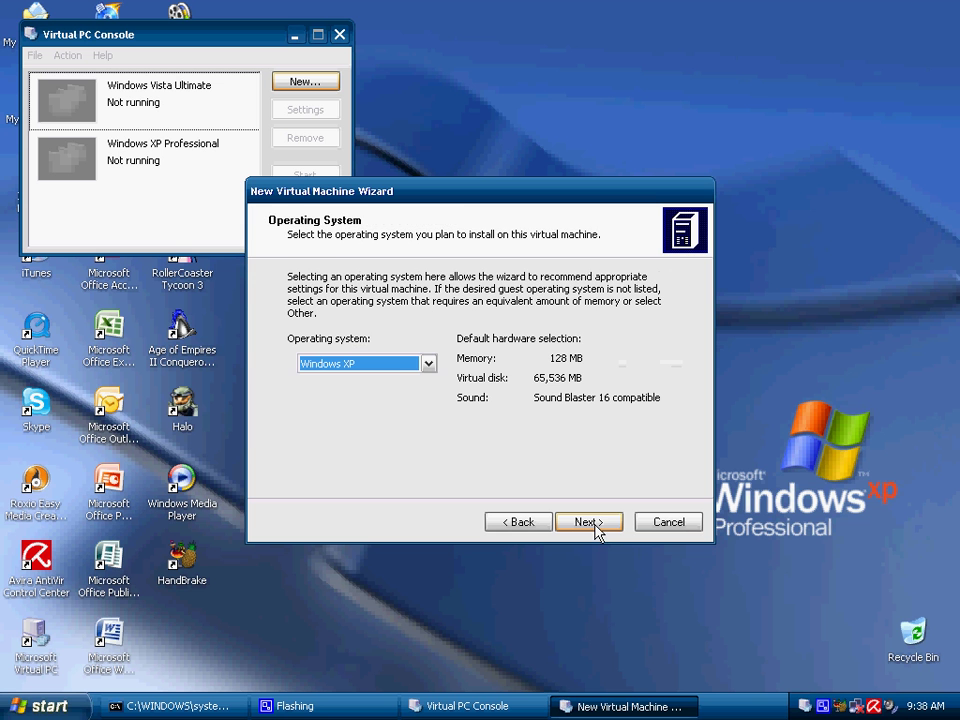
{"action": "left_click", "coordinate": [386, 364]}
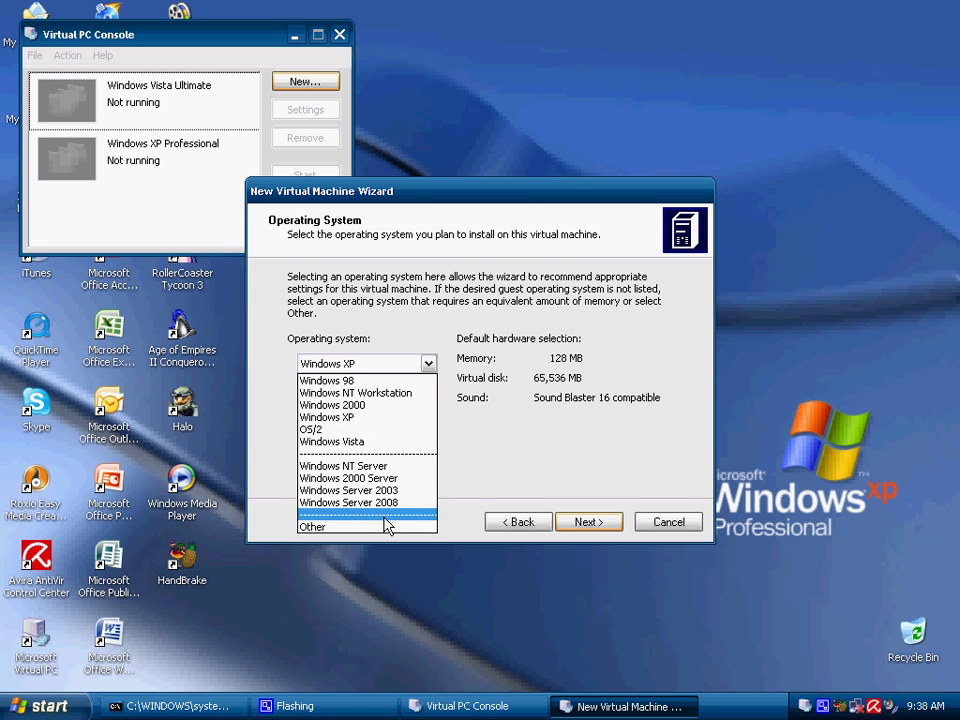
Step: Pick Windows XP as the guest OS and raise RAM from 128 MB to 273 MB
{"action": "left_click", "coordinate": [362, 418]}
{"action": "left_click", "coordinate": [583, 522]}
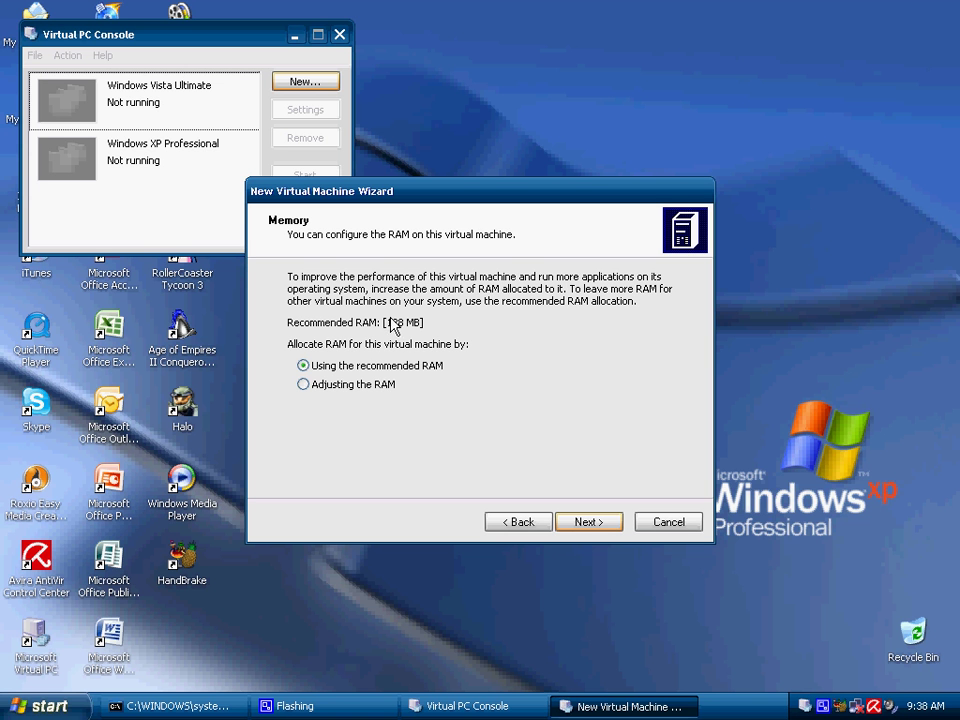
{"action": "left_click", "coordinate": [330, 386]}
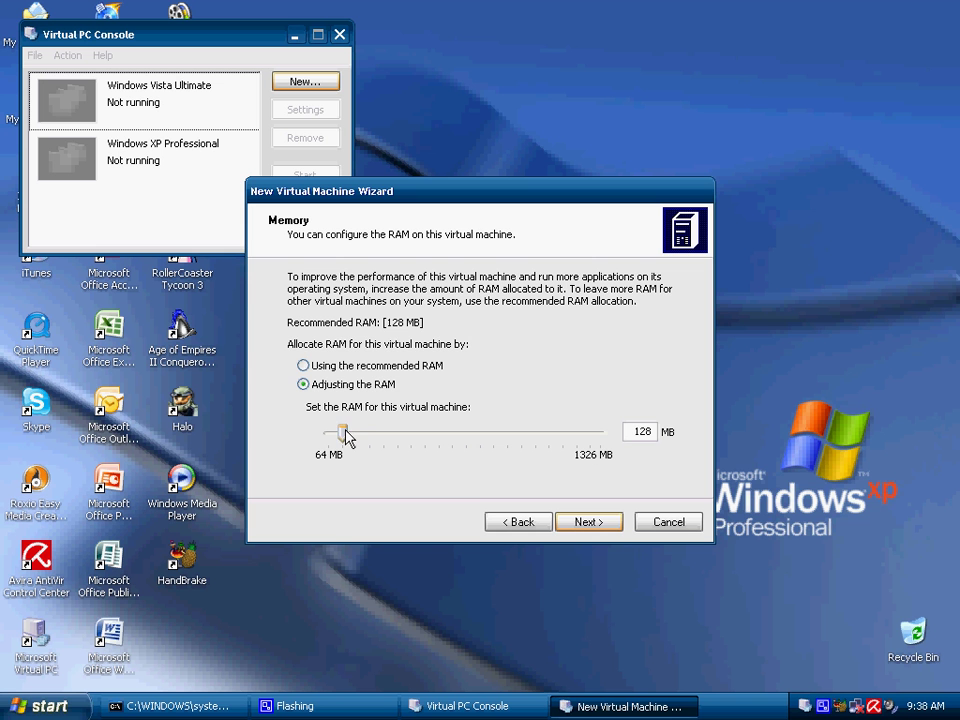
{"action": "left_click_drag", "start_coordinate": [346, 432], "coordinate": [376, 436]}
Step: Give the machine a new virtual hard disk, Windows XP Home Edition Hard Disk.vhd, sized 130000 MB
{"action": "left_click", "coordinate": [575, 536]}
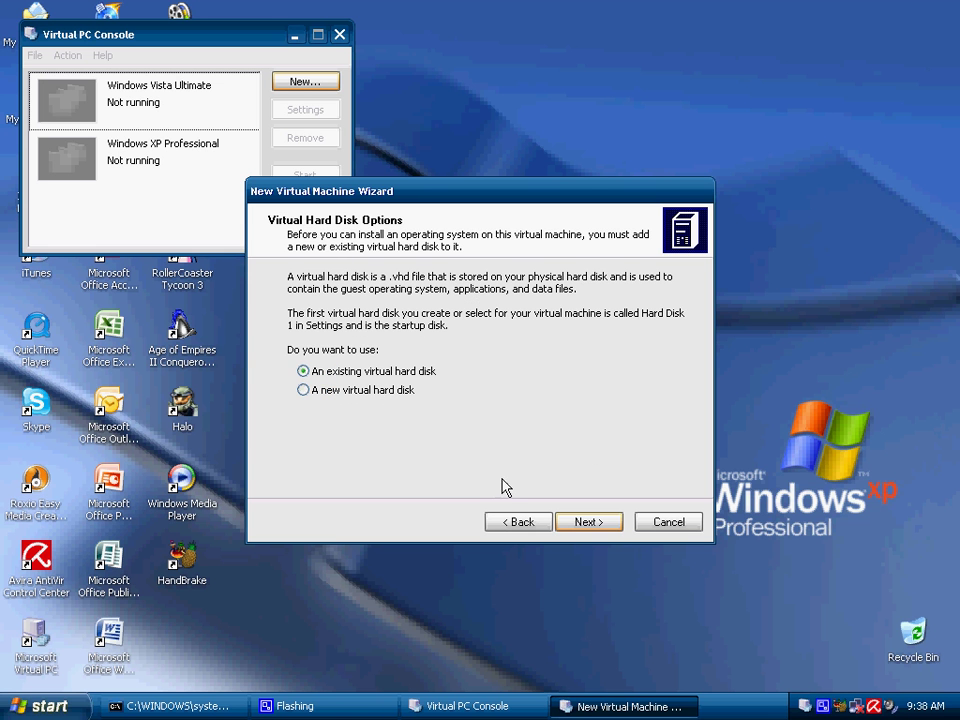
{"action": "left_click", "coordinate": [348, 391]}
{"action": "left_click", "coordinate": [601, 527]}
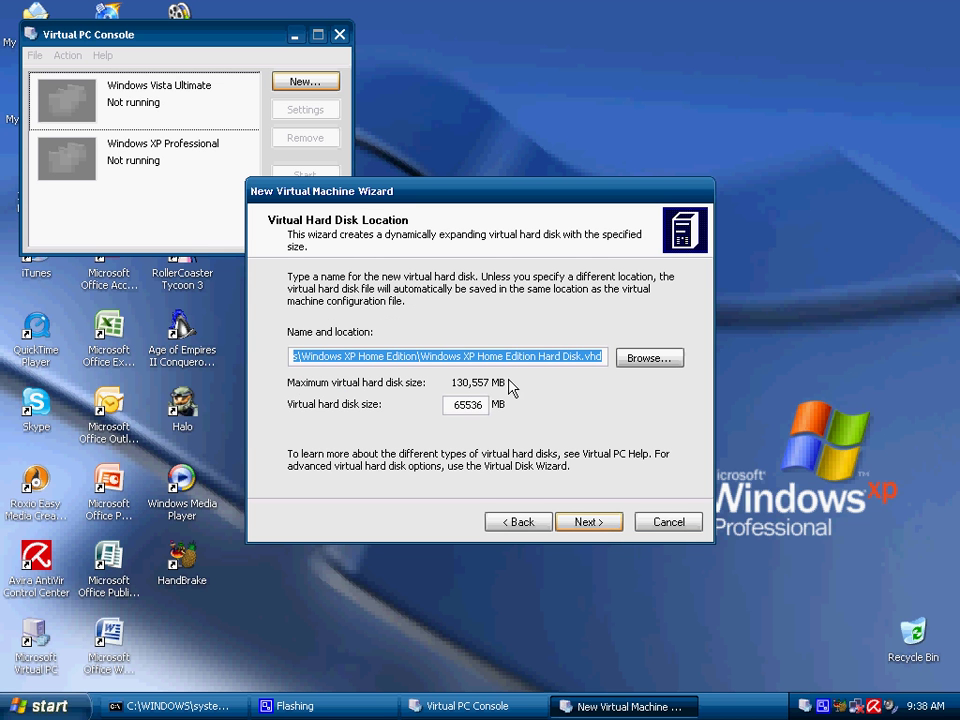
{"action": "double_click", "coordinate": [458, 404]}
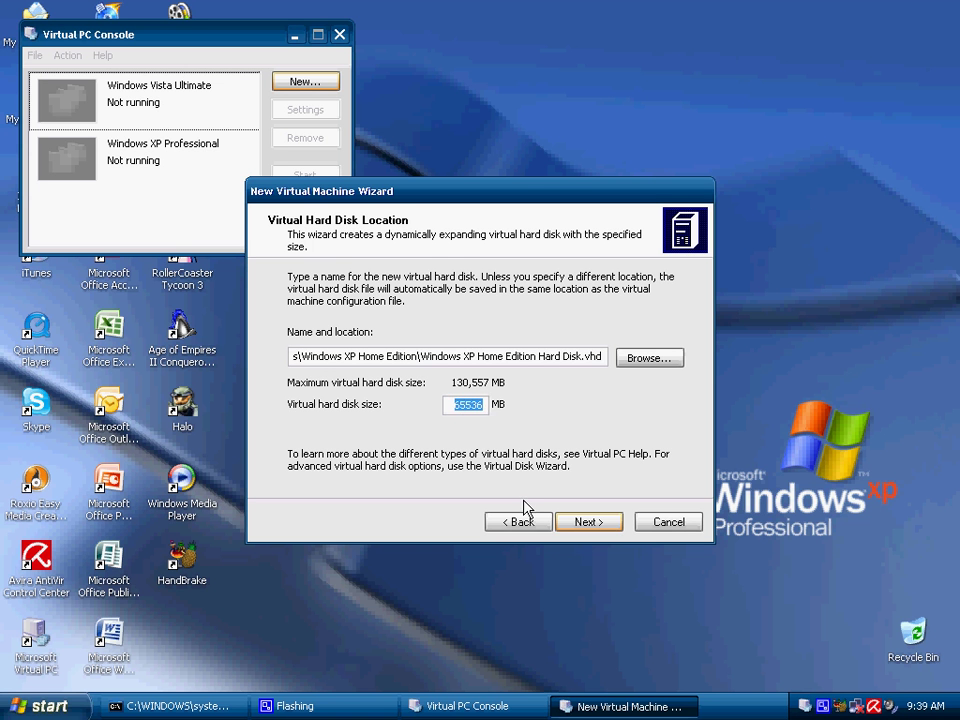
{"action": "type", "text": "130000"}
{"action": "left_click", "coordinate": [597, 533]}
Step: Finish the wizard and review the new machine's memory, hard disk, CD/DVD, floppy and COM1 settings
{"action": "left_click", "coordinate": [602, 534]}
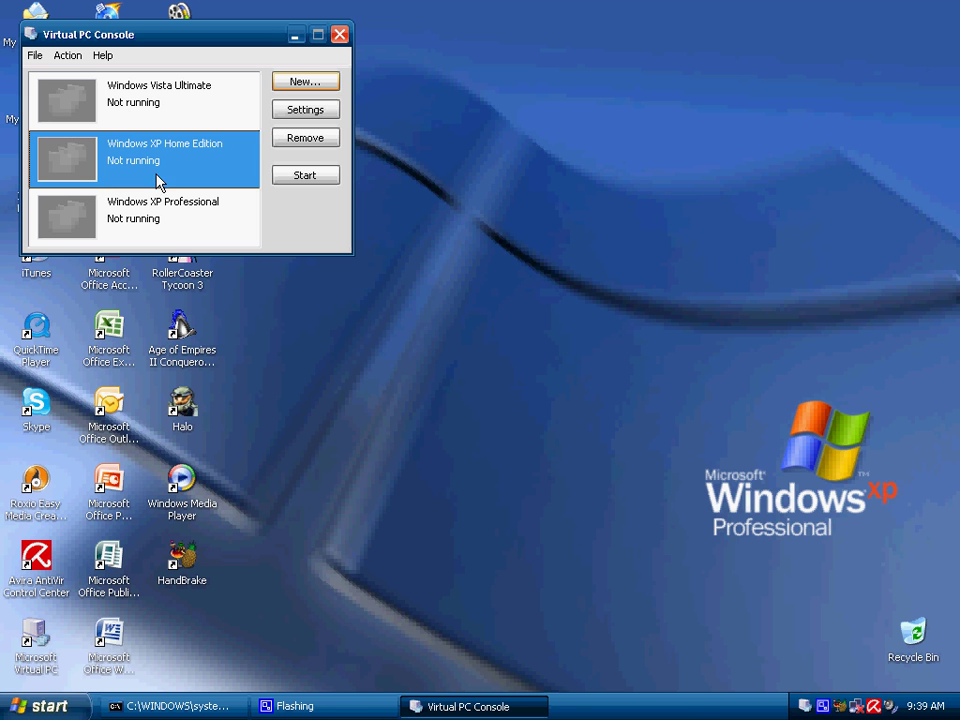
{"action": "left_click", "coordinate": [305, 113]}
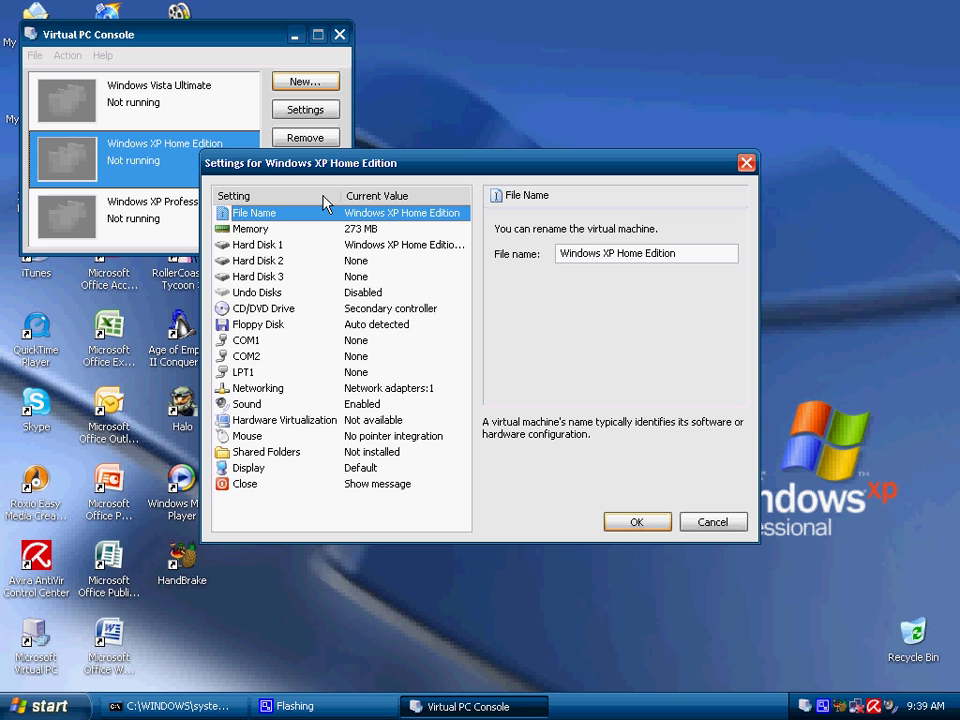
{"action": "left_click", "coordinate": [330, 231]}
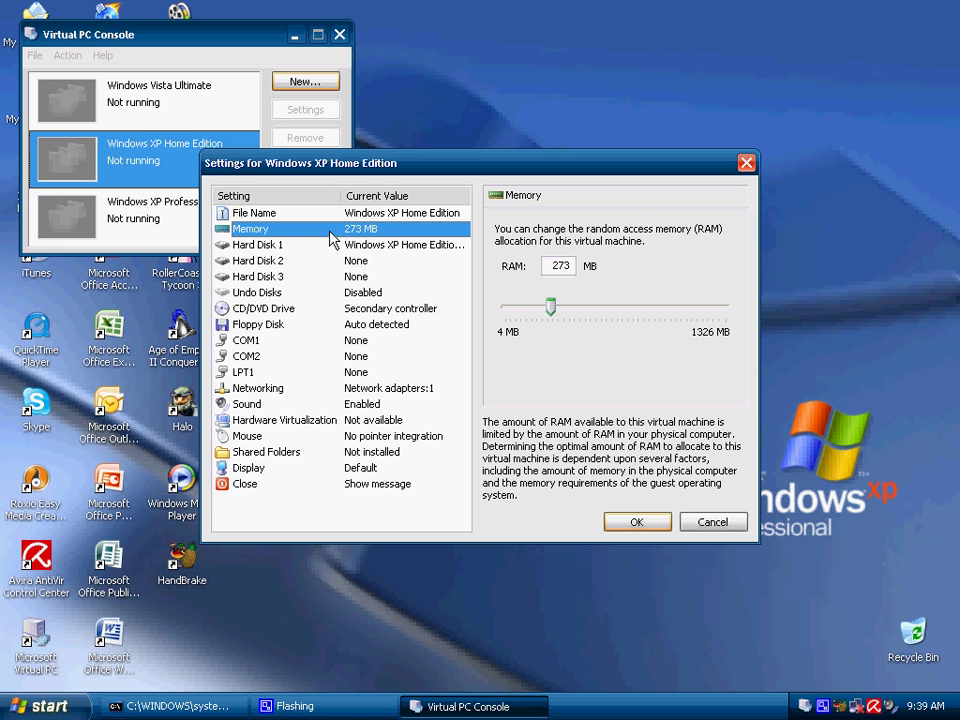
{"action": "left_click", "coordinate": [338, 245]}
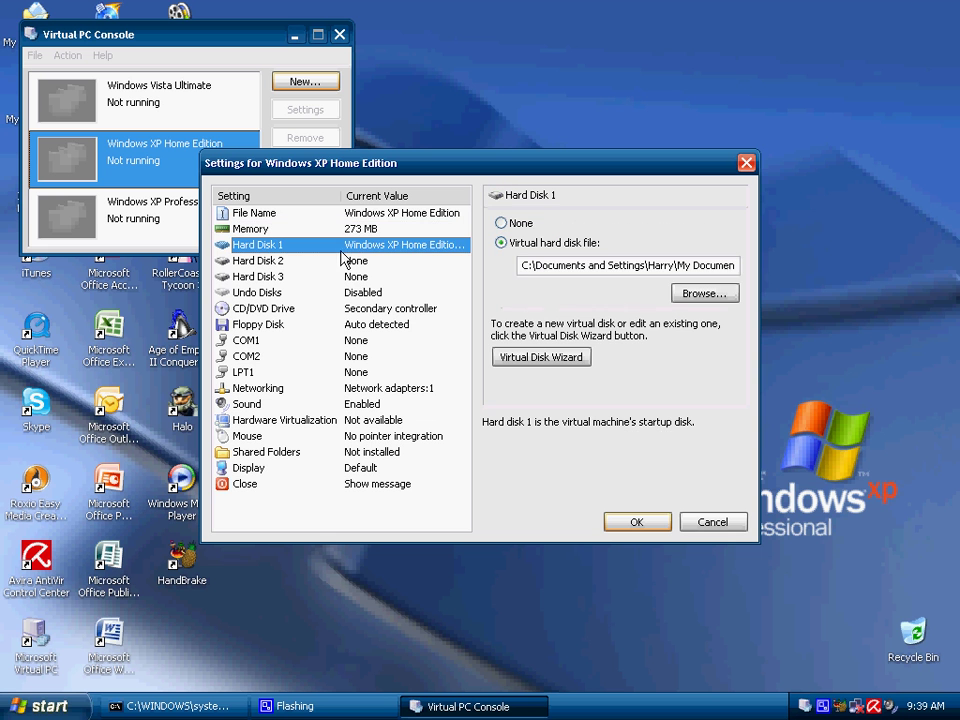
{"action": "left_click", "coordinate": [357, 262]}
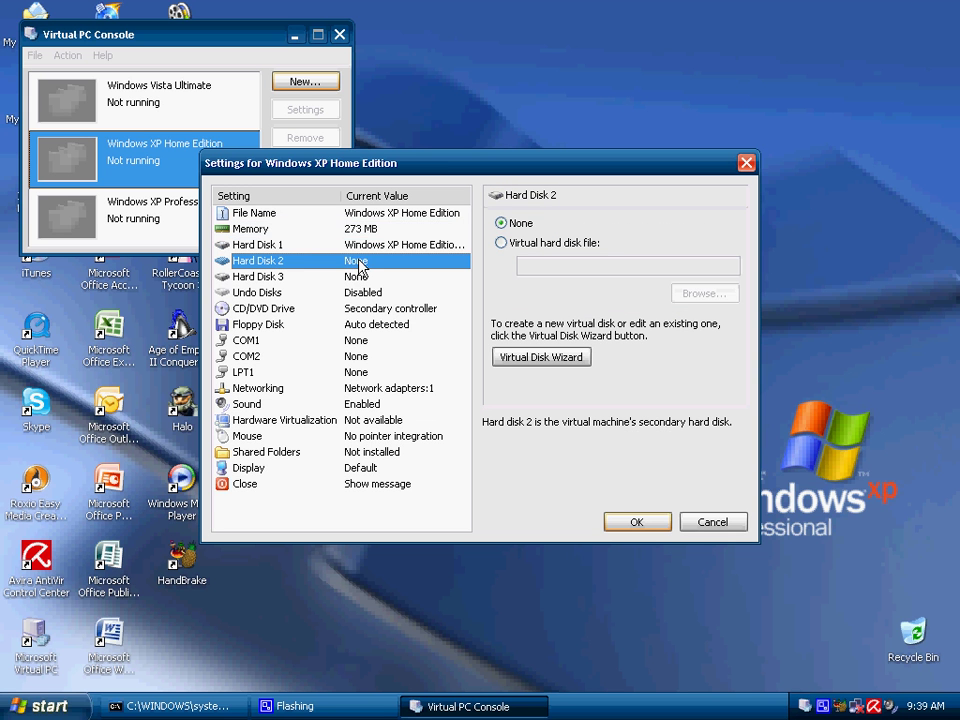
{"action": "left_click", "coordinate": [322, 279]}
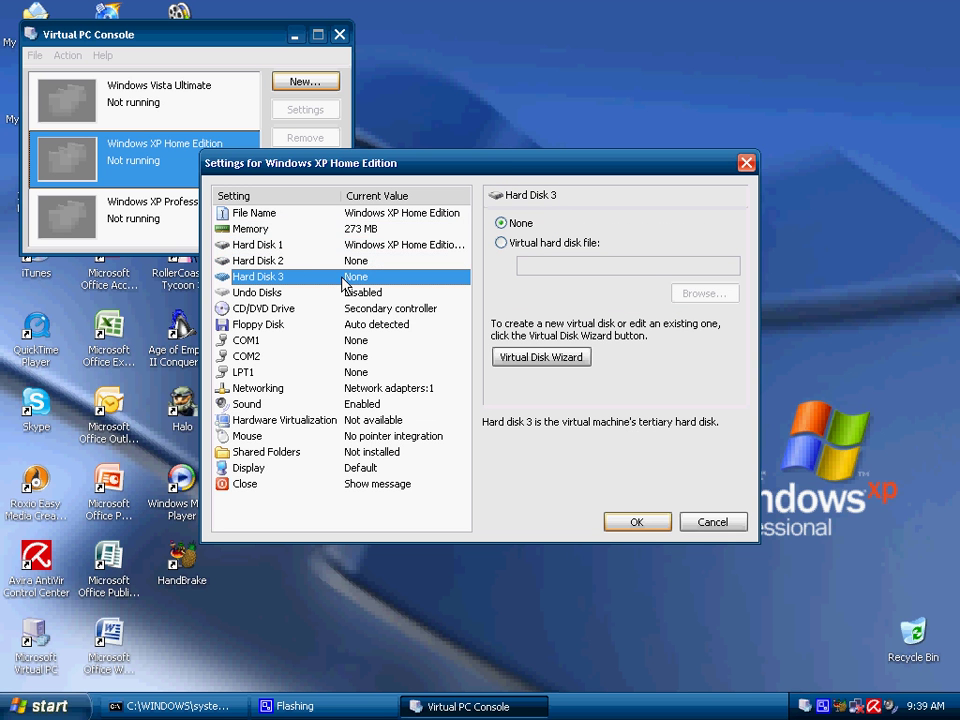
{"action": "left_click", "coordinate": [315, 311]}
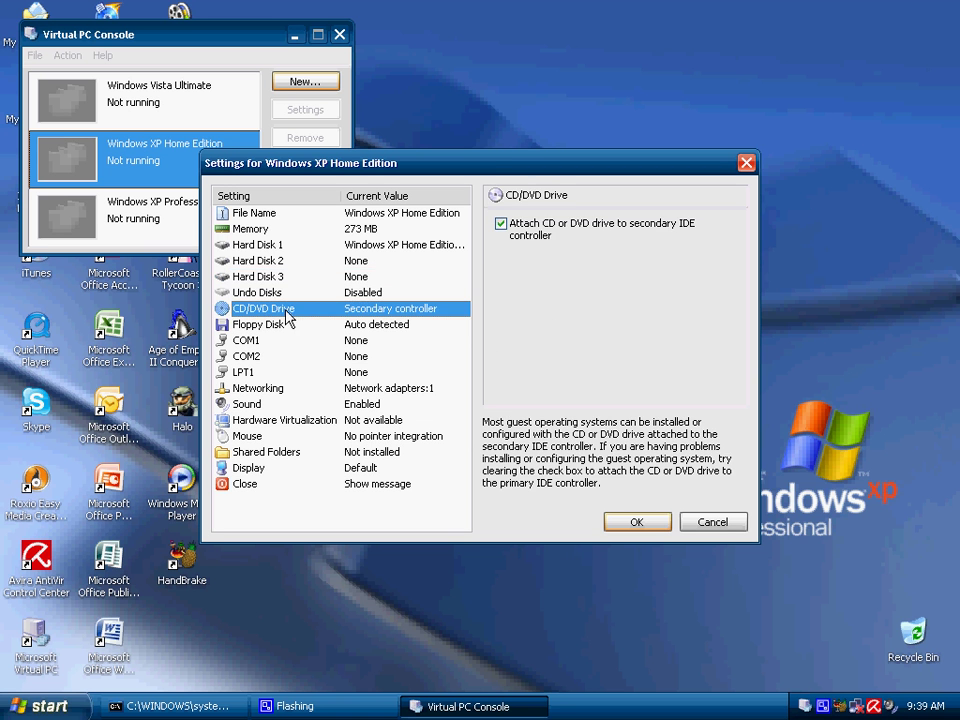
{"action": "left_click", "coordinate": [321, 324]}
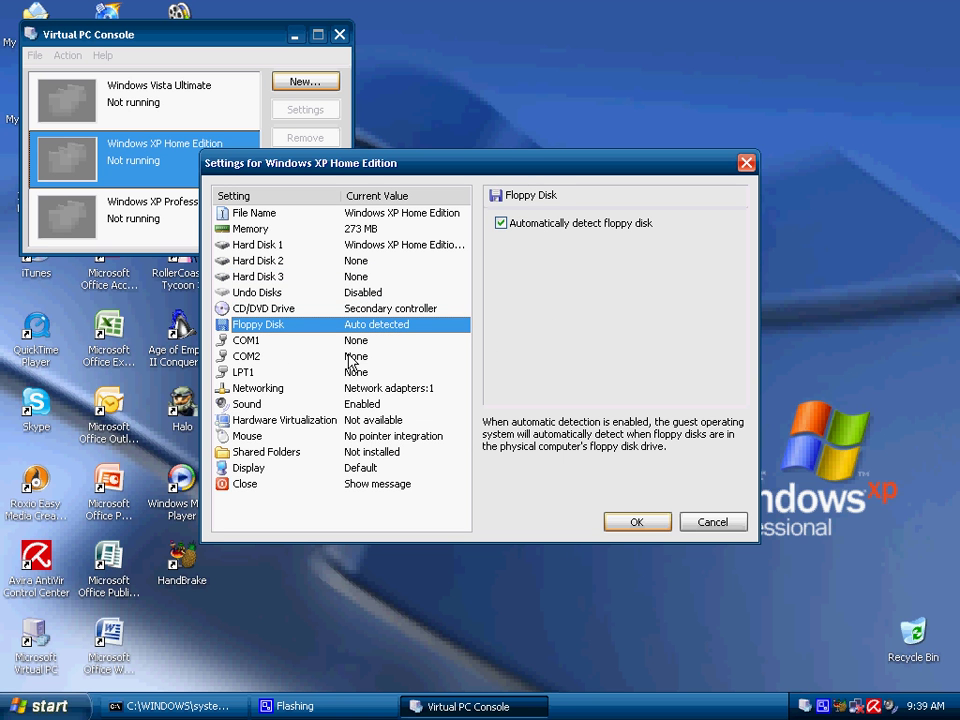
{"action": "left_click", "coordinate": [305, 342]}
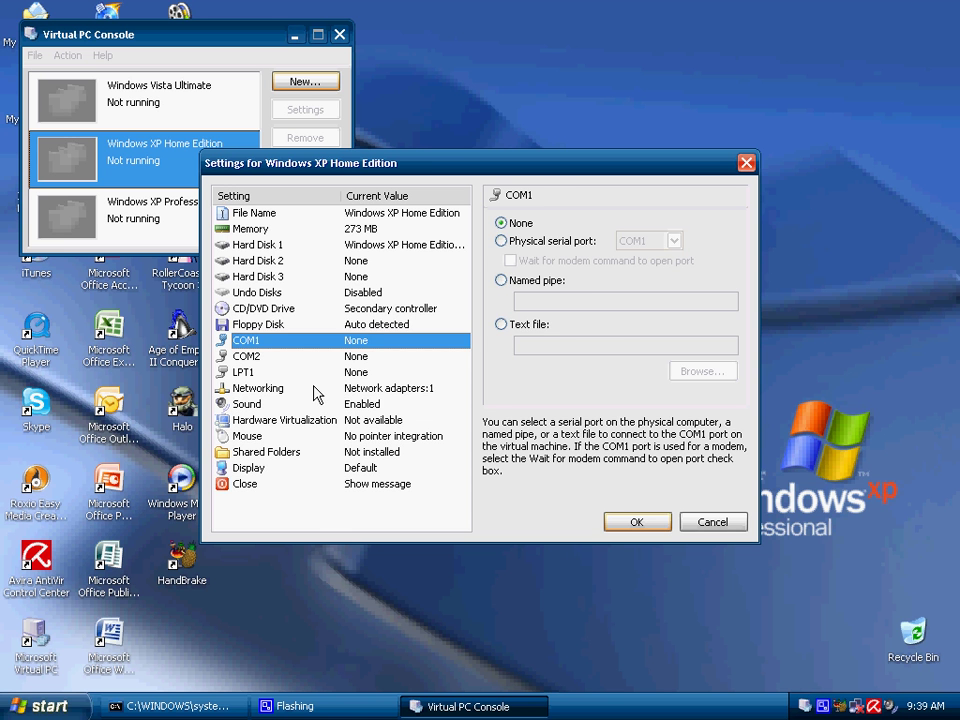
Step: Set the number of network adapters to None
{"action": "left_click", "coordinate": [318, 388]}
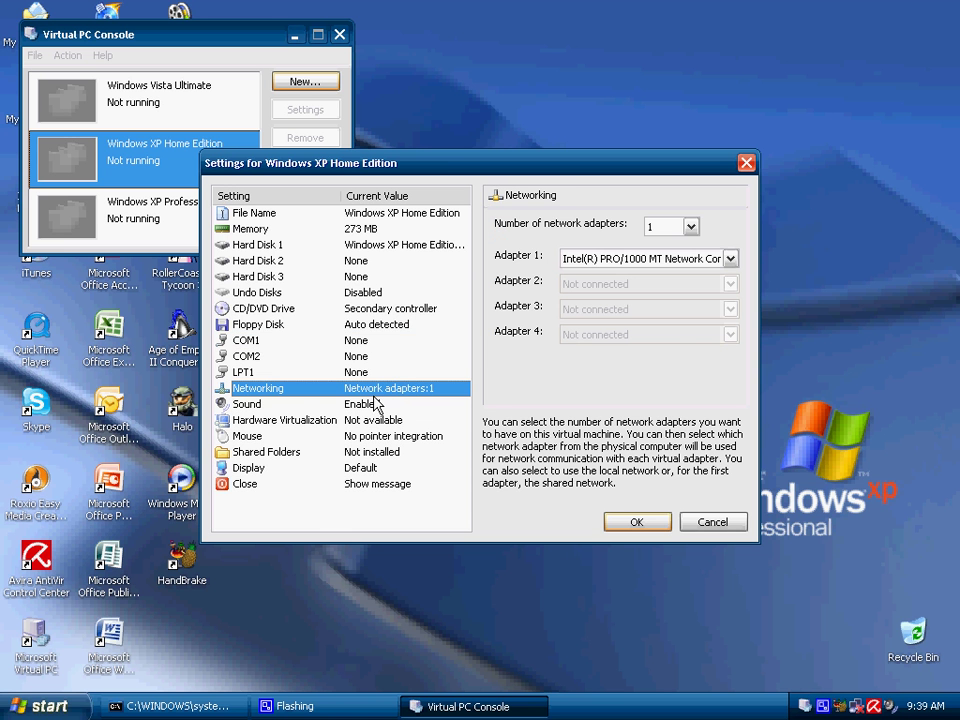
{"action": "left_click", "coordinate": [668, 224]}
{"action": "left_click", "coordinate": [660, 244]}
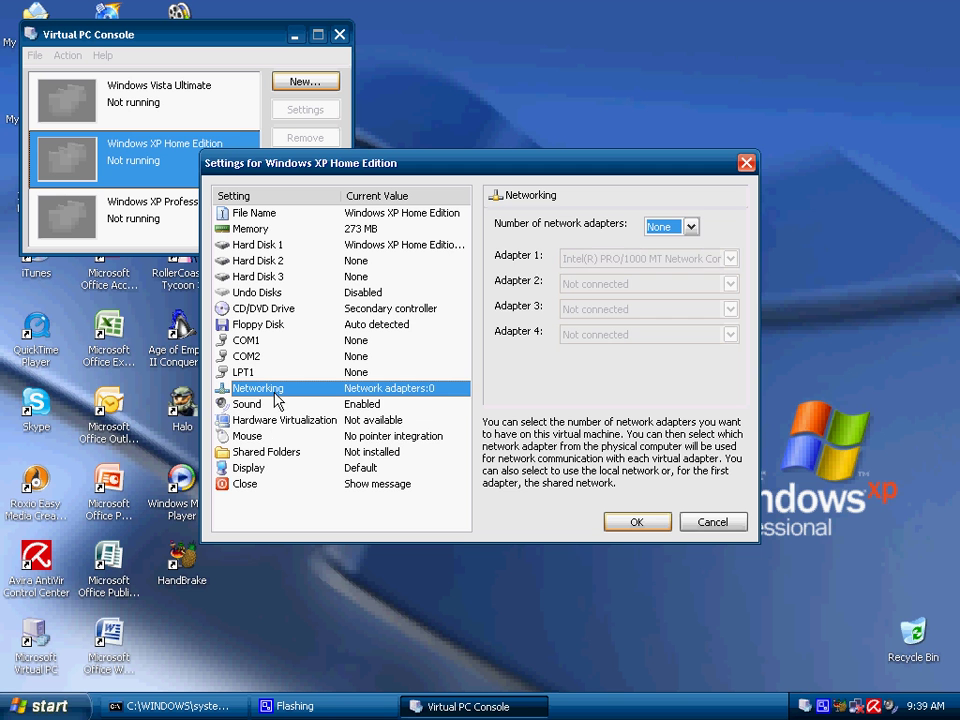
Step: Review sound, virtualization, mouse, shared folders, display and close settings, then save with OK
{"action": "left_click", "coordinate": [296, 405]}
{"action": "left_click", "coordinate": [298, 420]}
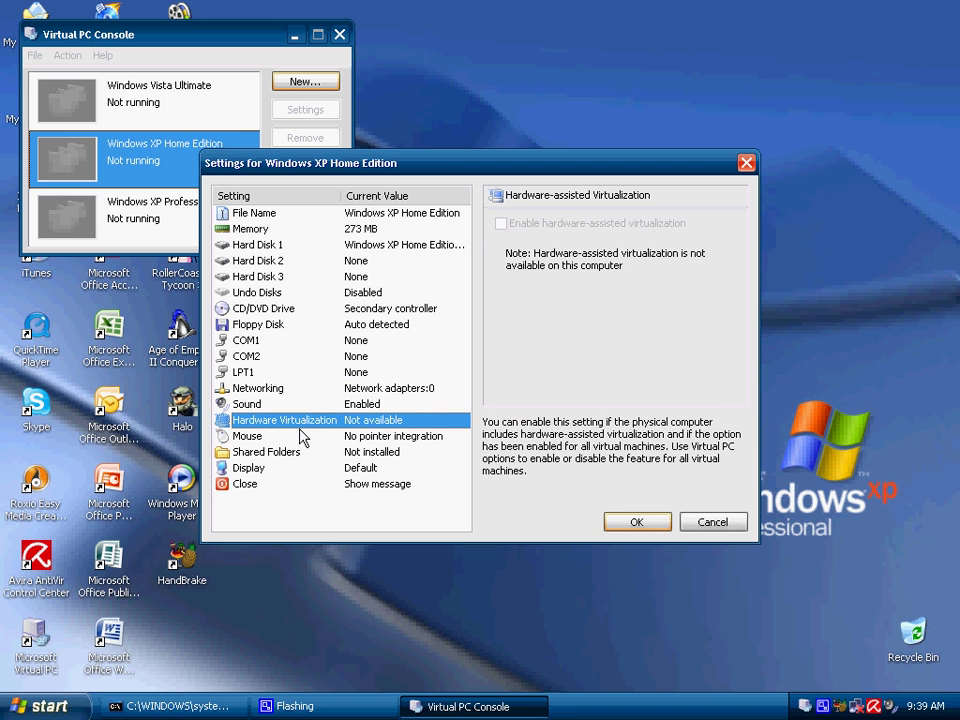
{"action": "left_click", "coordinate": [306, 436]}
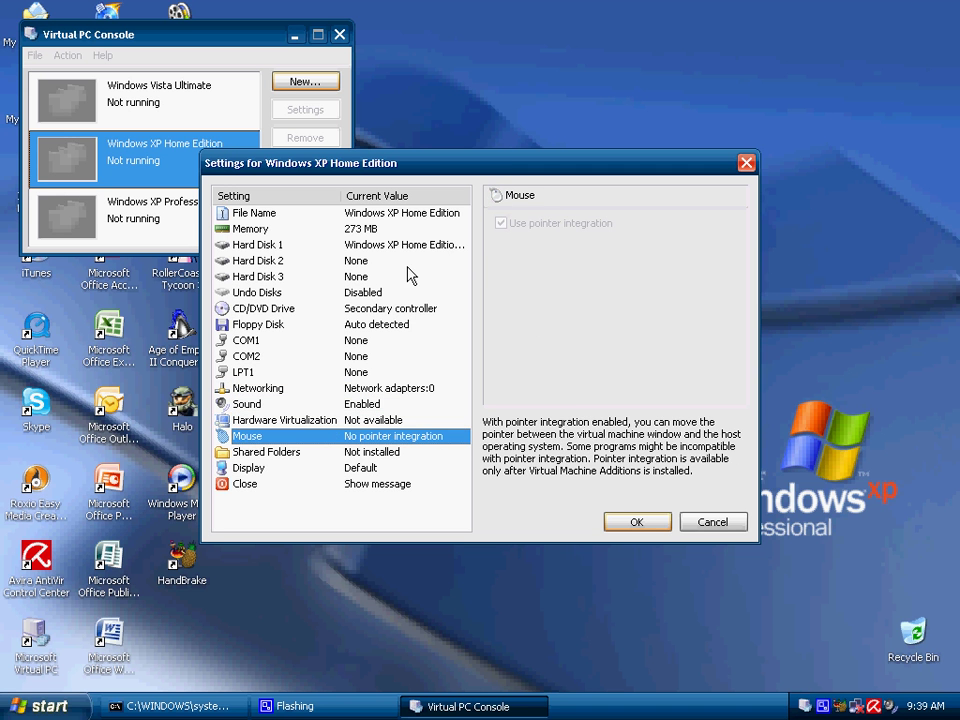
{"action": "left_click", "coordinate": [340, 453]}
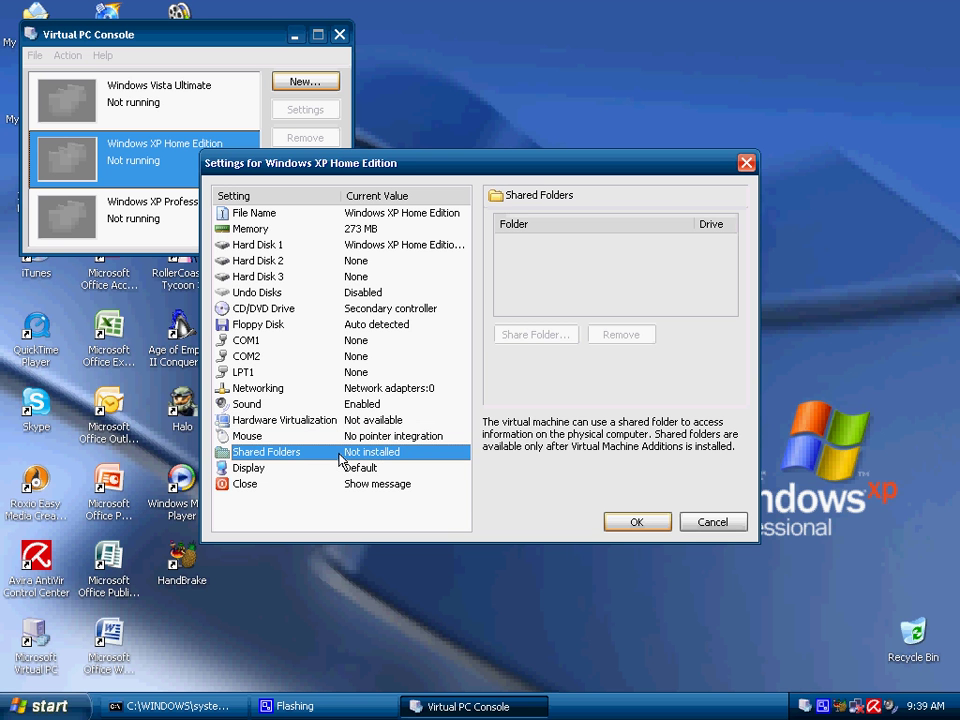
{"action": "left_click", "coordinate": [394, 469]}
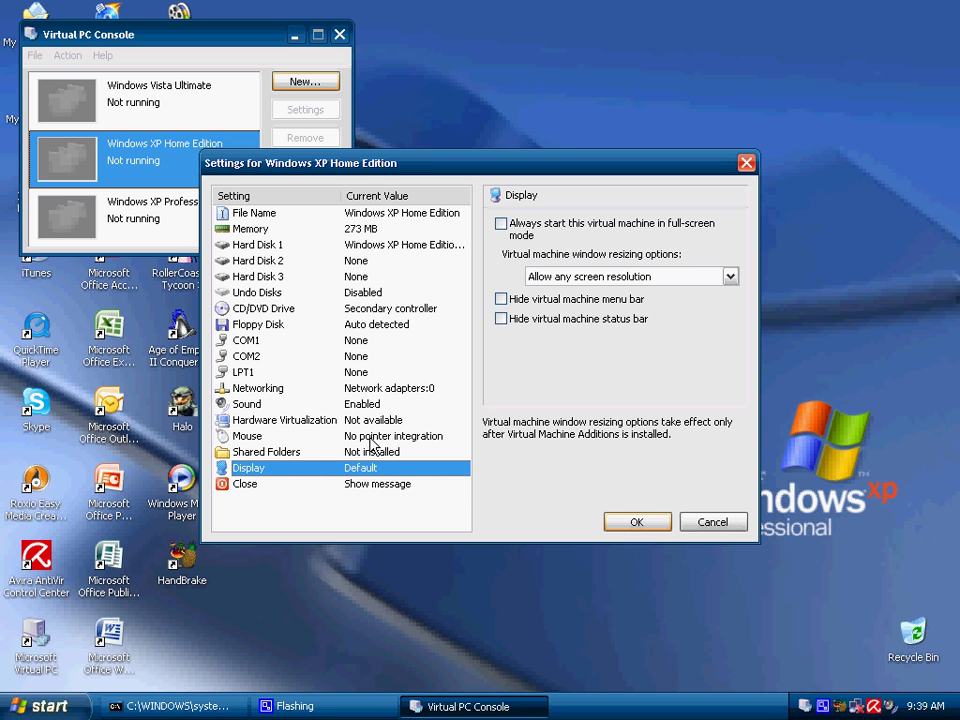
{"action": "left_click", "coordinate": [342, 484]}
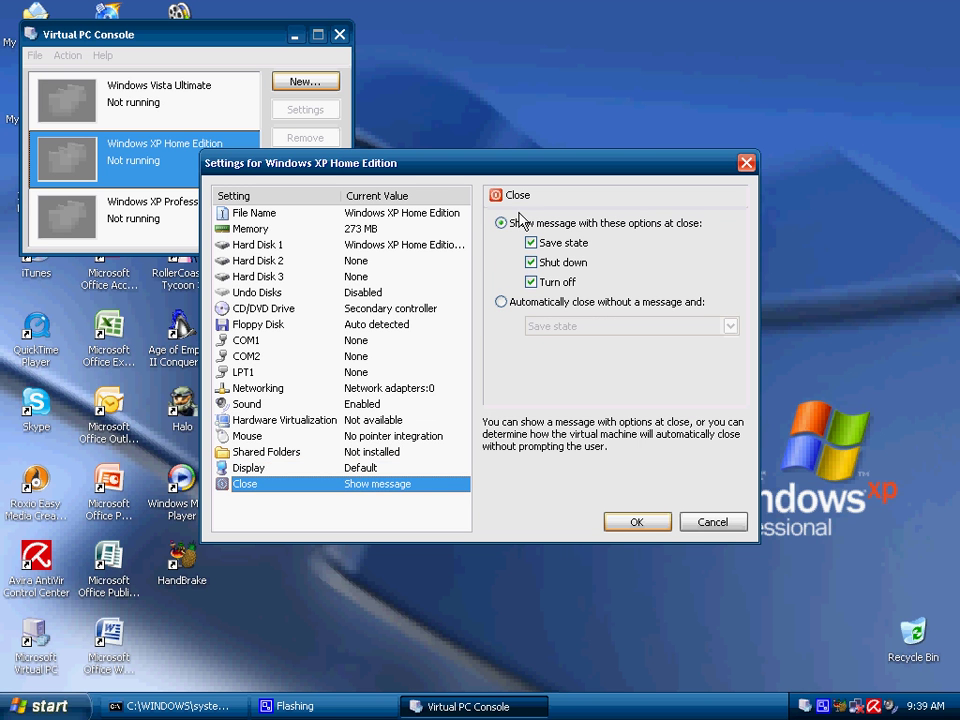
{"action": "left_click", "coordinate": [637, 522]}
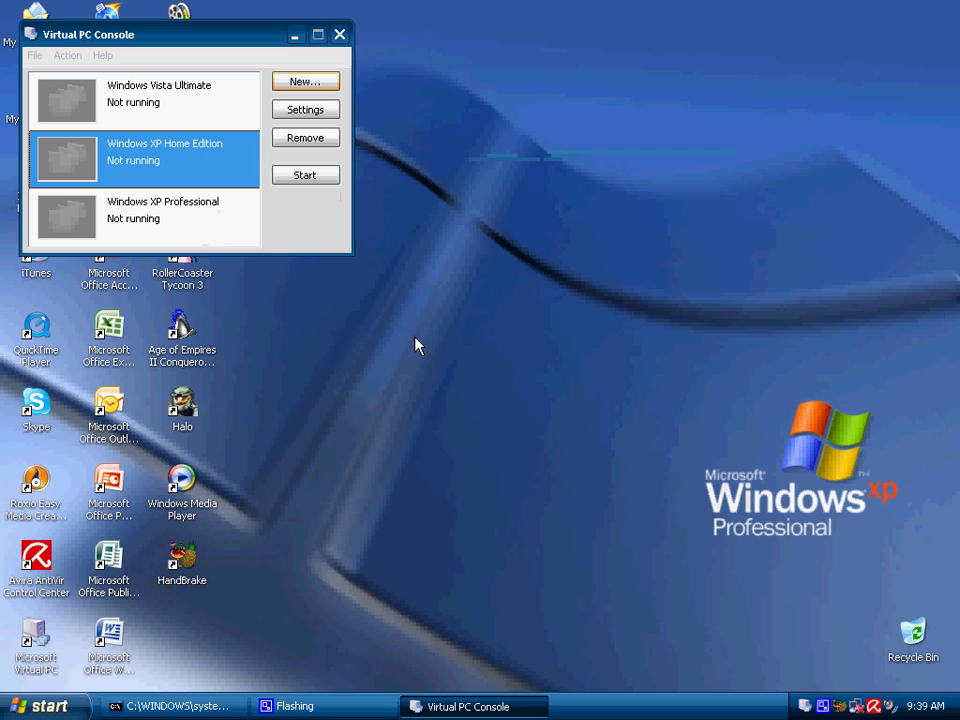
Step: Start the Windows XP Professional machine and move its window aside to reveal the console
{"action": "left_click", "coordinate": [200, 208]}
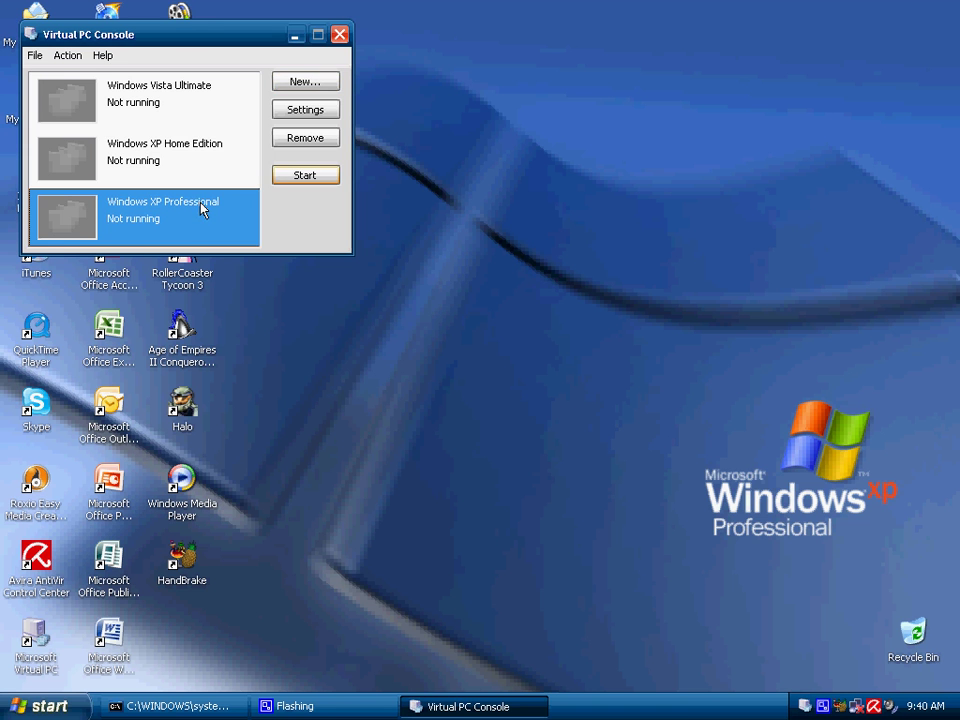
{"action": "left_click", "coordinate": [302, 176]}
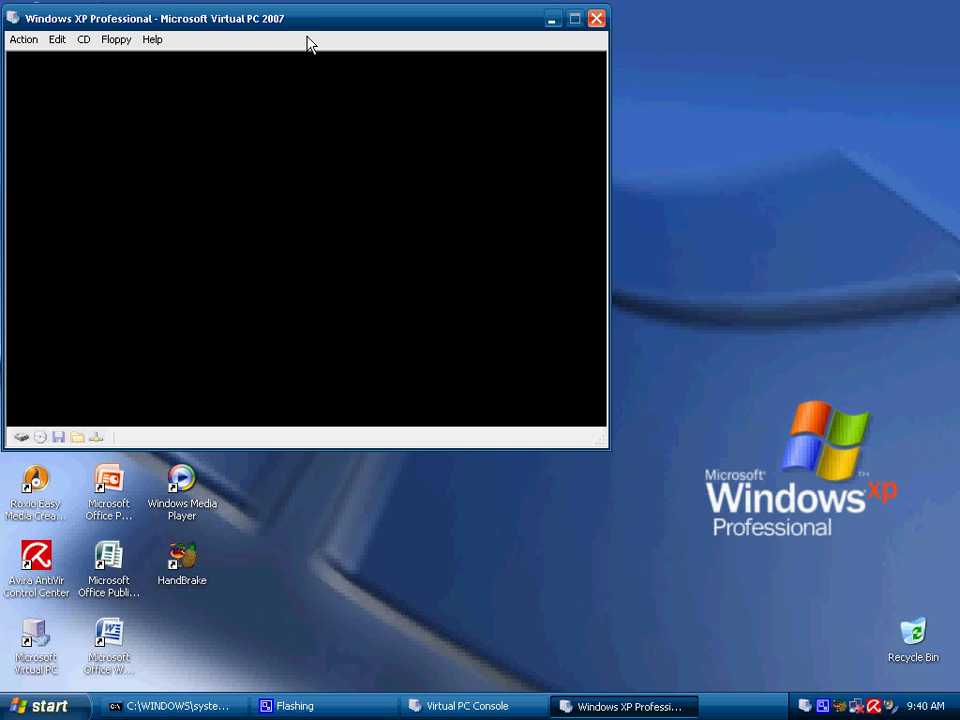
{"action": "left_click_drag", "start_coordinate": [280, 30], "coordinate": [423, 91]}
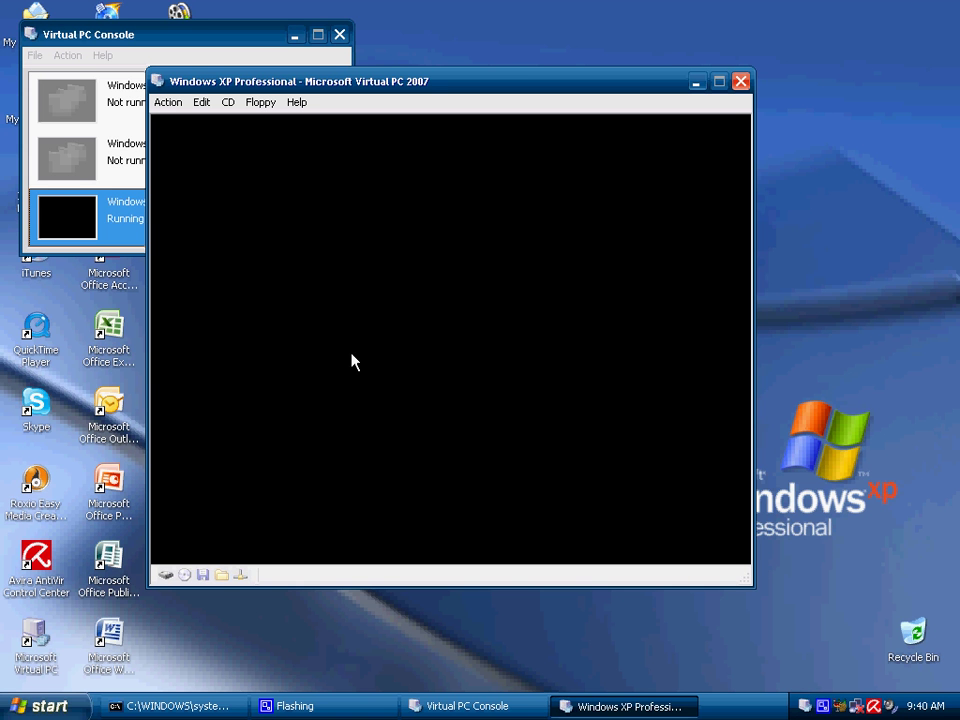
Step: Browse My Documents > My Virtual Machines > Windows XP Professional to view its settings and disk files
{"action": "left_click", "coordinate": [45, 705]}
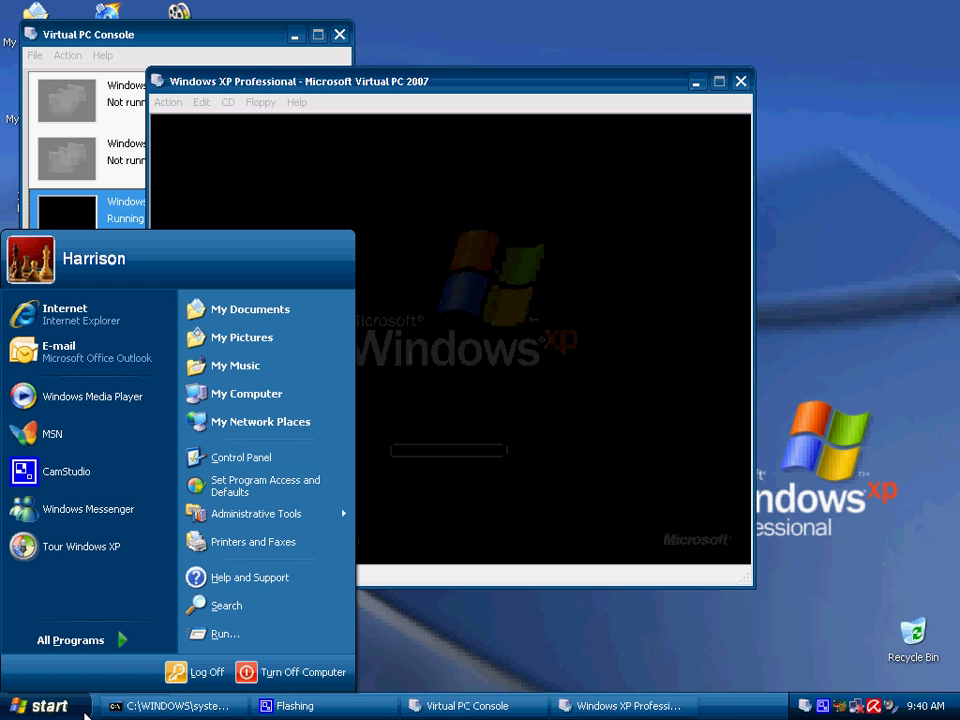
{"action": "left_click", "coordinate": [299, 317]}
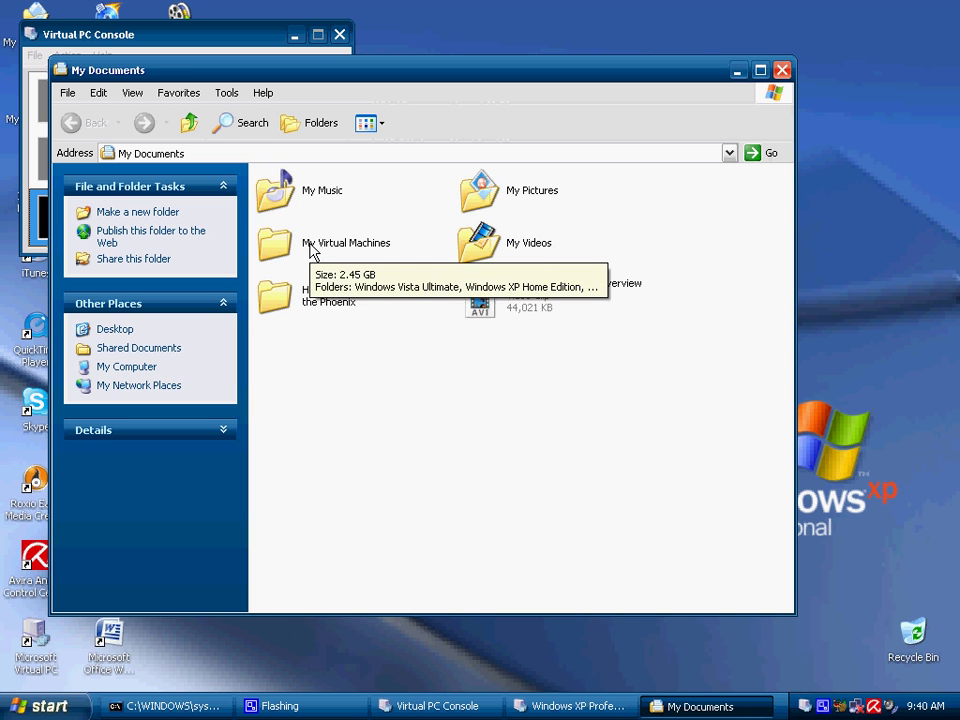
{"action": "double_click", "coordinate": [311, 248]}
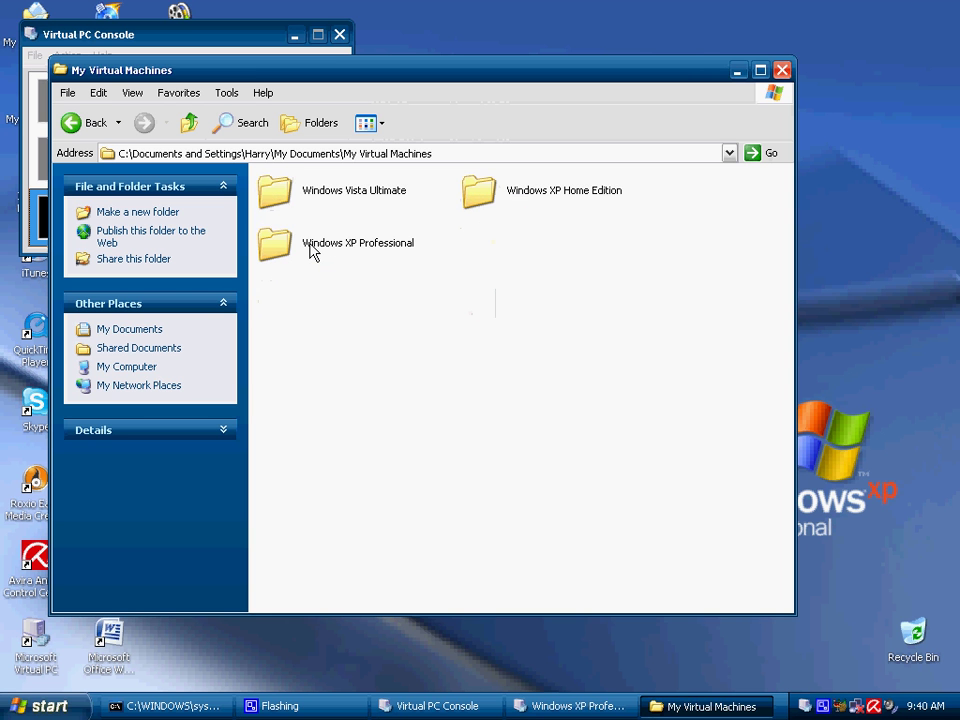
{"action": "left_click", "coordinate": [357, 250]}
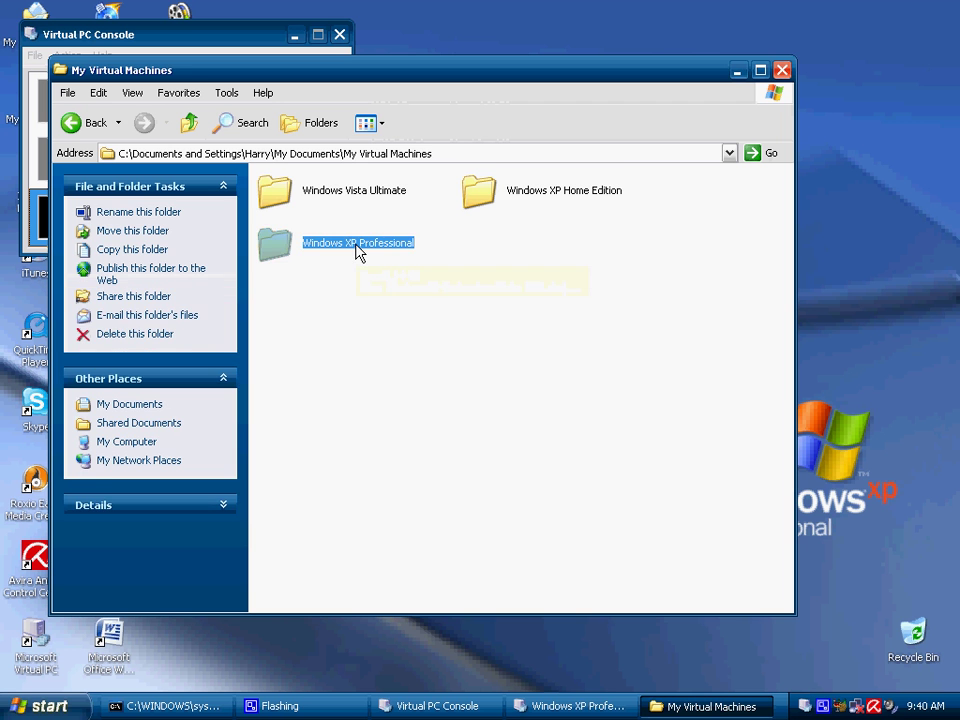
{"action": "left_click", "coordinate": [353, 244]}
{"action": "double_click", "coordinate": [268, 246]}
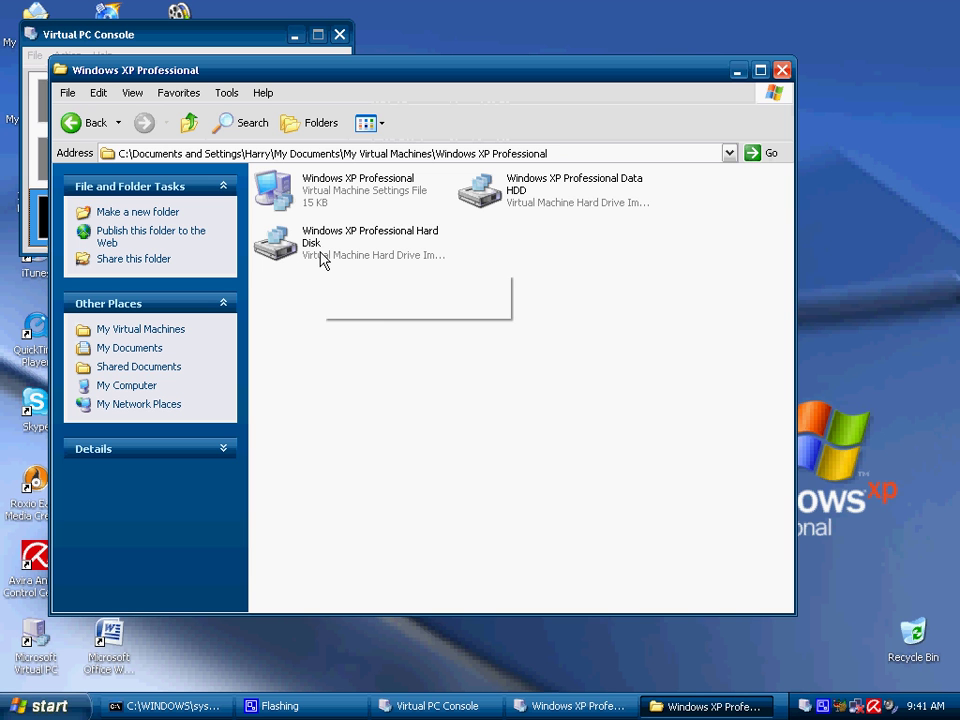
{"action": "mouse_move", "coordinate": [536, 199]}
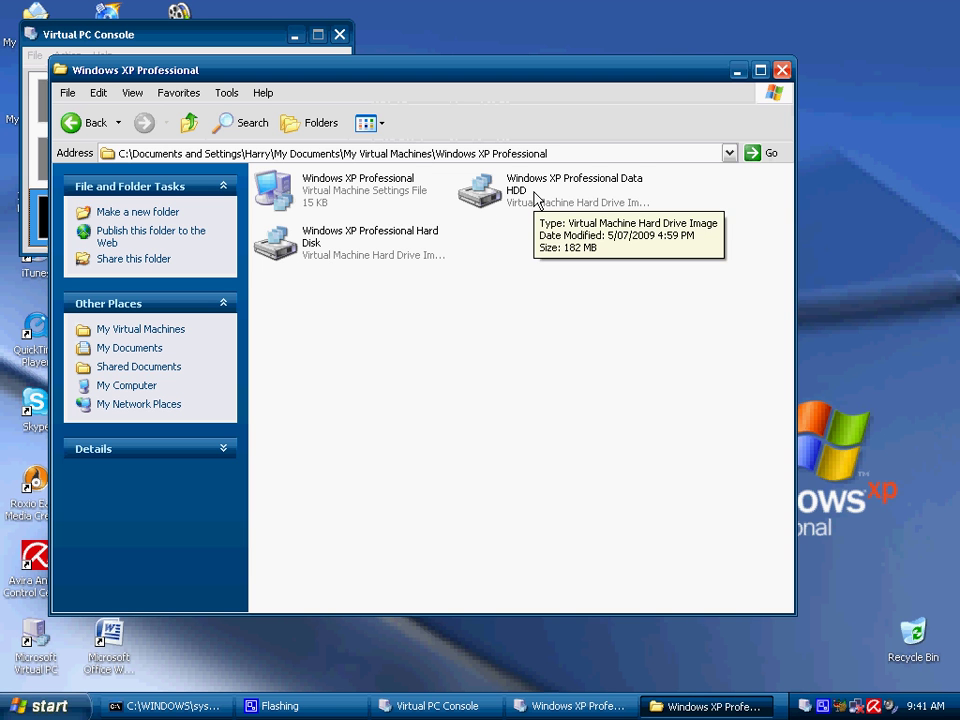
{"action": "mouse_move", "coordinate": [340, 257]}
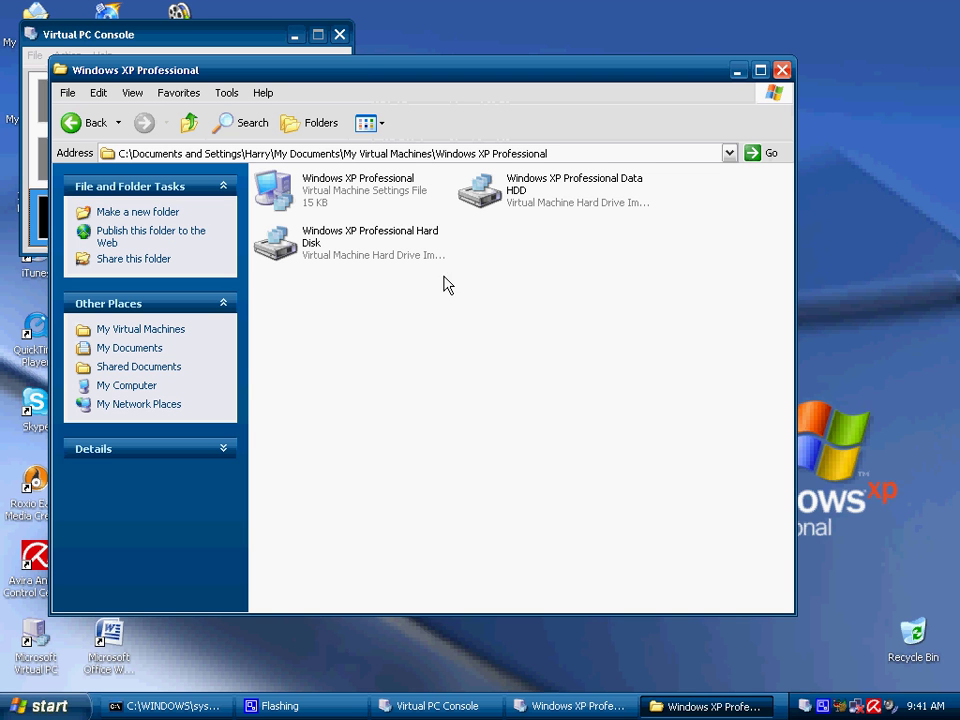
Step: Close the Explorer folder window, leaving the running Windows XP Professional machine in view
{"action": "left_click", "coordinate": [783, 72]}
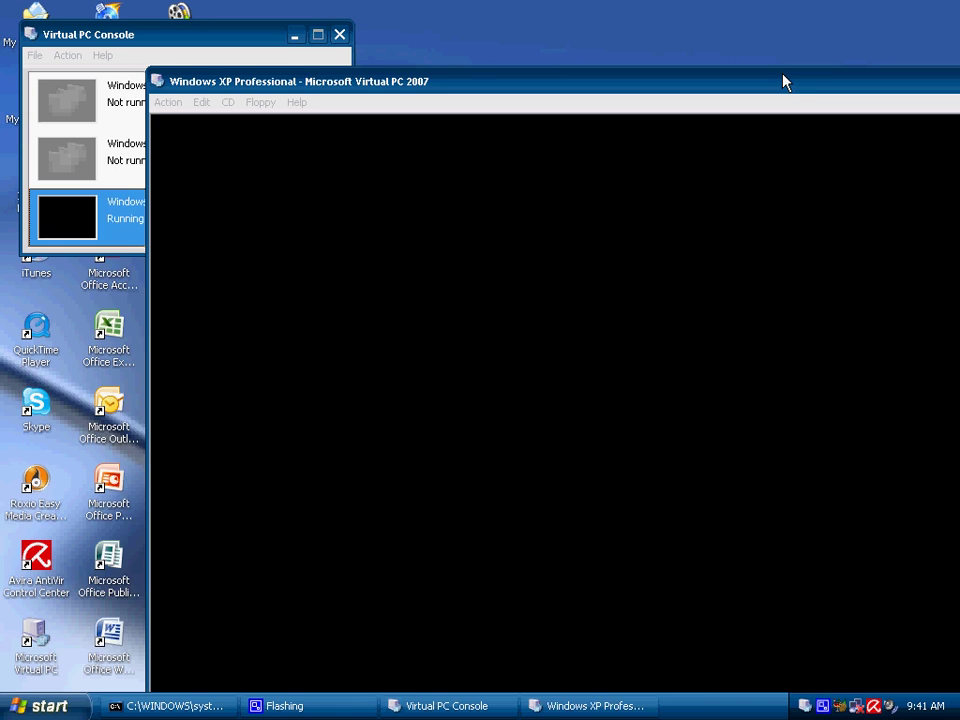